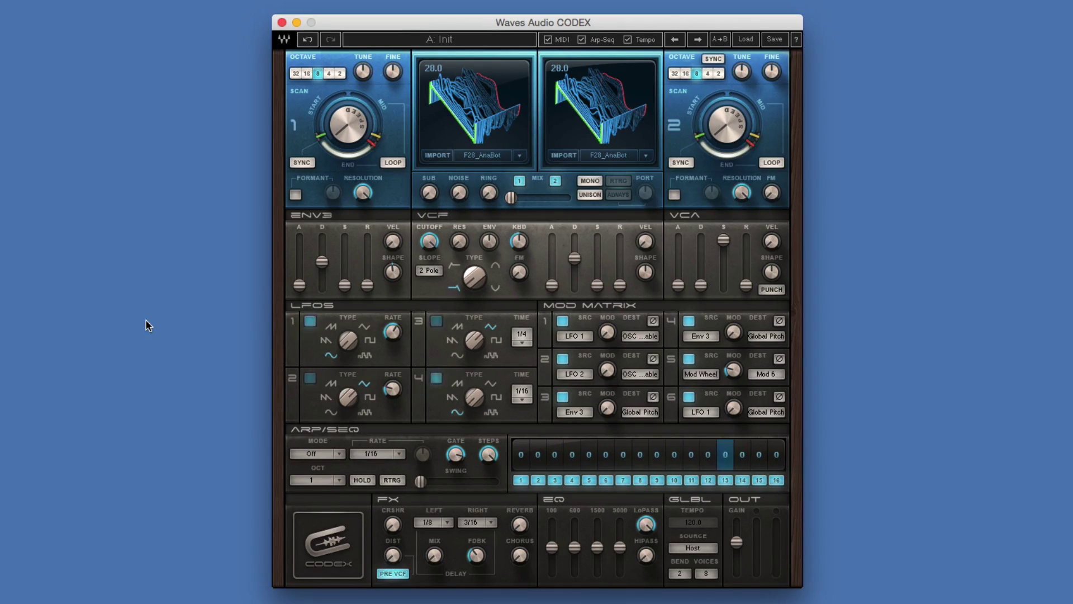
Load the Init factory preset and set the oscillator mix midway between oscillators 1 and 2.
click(745, 39)
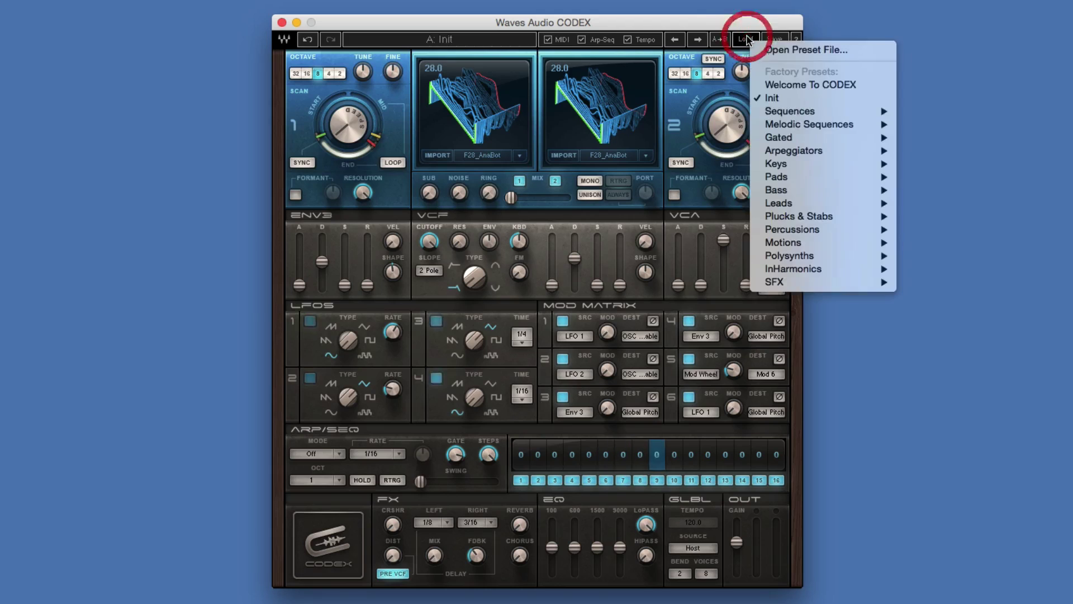
click(775, 99)
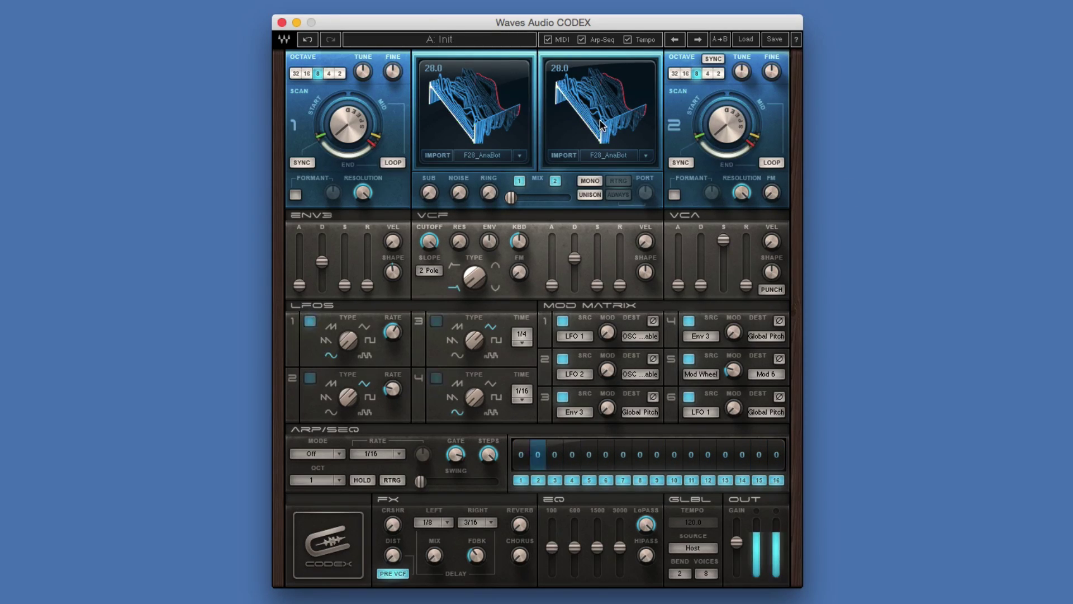
drag(511, 197, 537, 196)
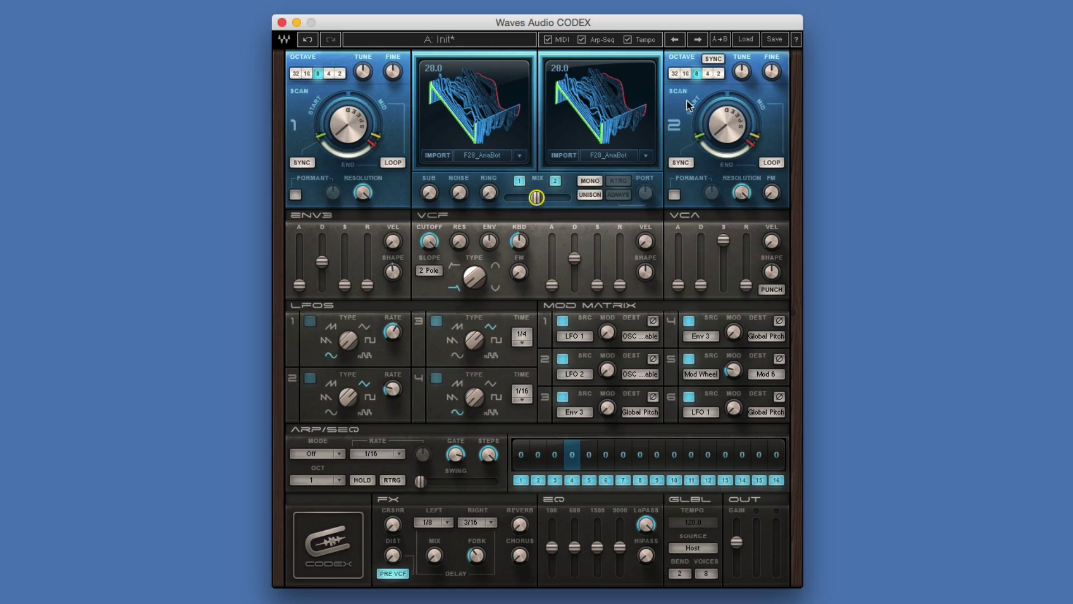
Try a slight fine detune on oscillator 2 and return its fine tuning to centre.
mouse_move(772, 71)
drag(771, 71, 771, 66)
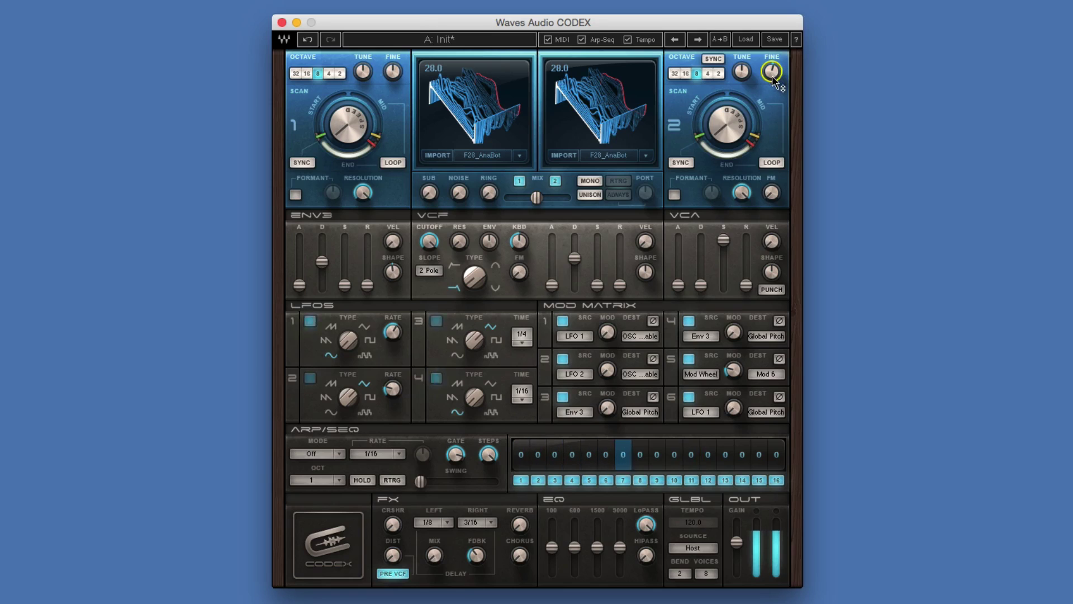
drag(773, 73, 772, 74)
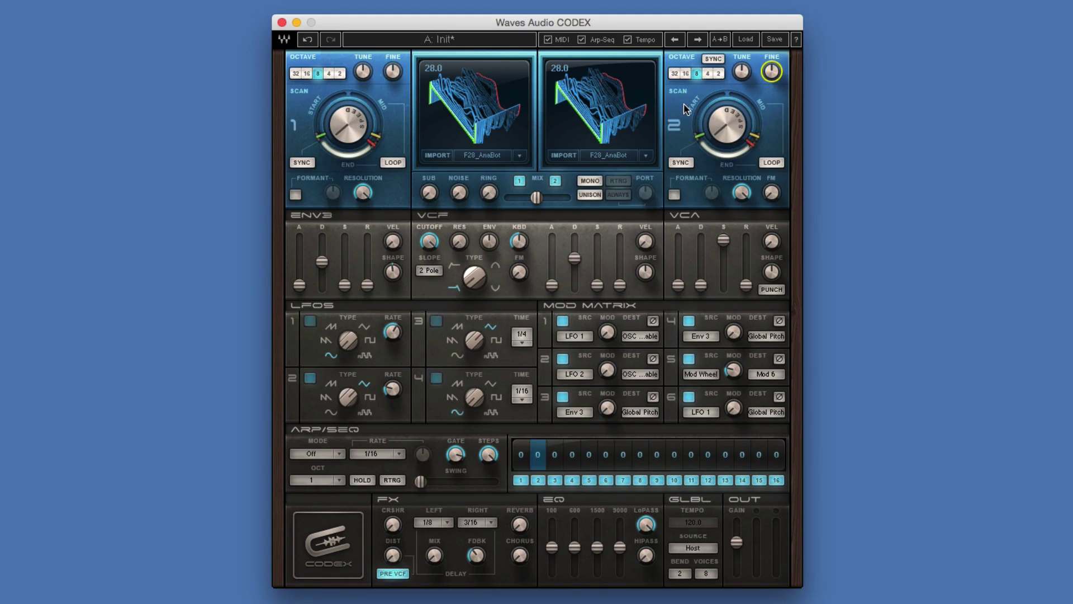
Route LFO 1 to OSC 2 Freq in the first modulation matrix slot.
click(580, 337)
click(579, 336)
click(640, 336)
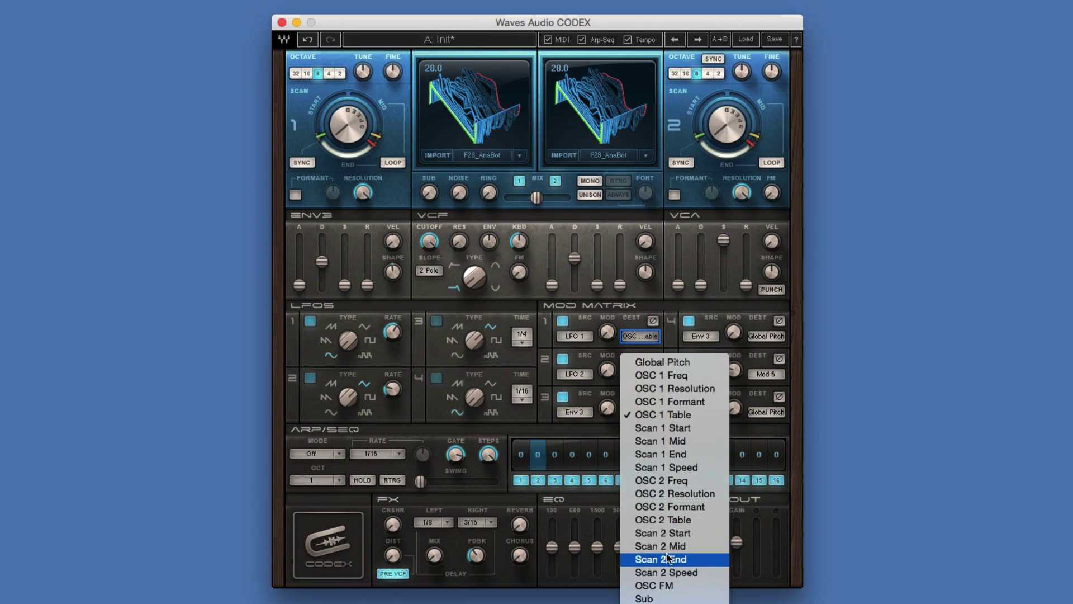
click(675, 481)
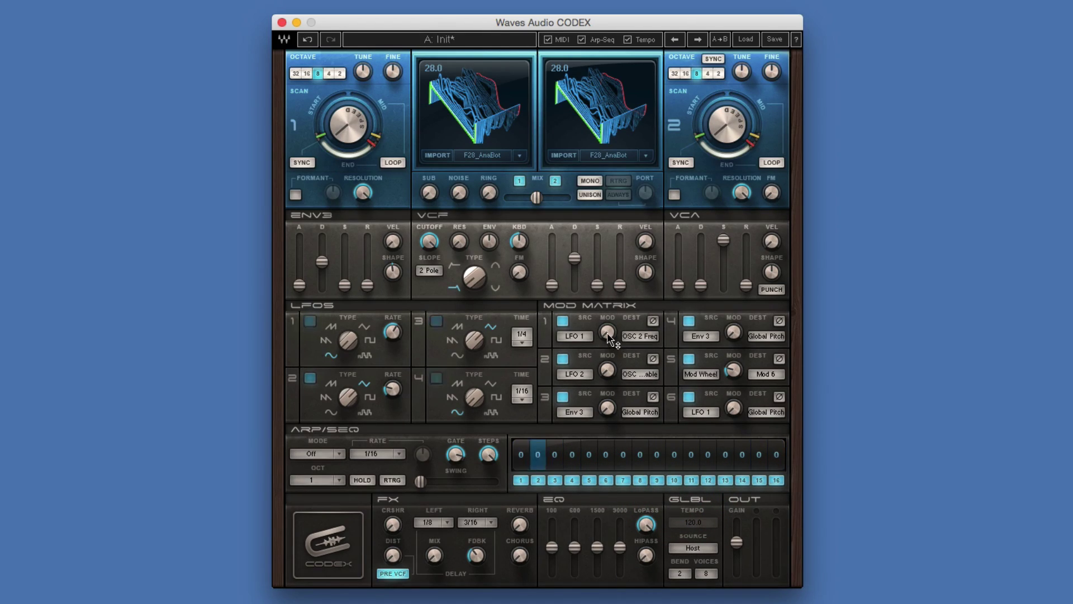
Try a modulation depth of 100 in the first slot with LFO 1's rate at 0.9, and reset the depth.
mouse_move(608, 335)
drag(609, 339, 609, 302)
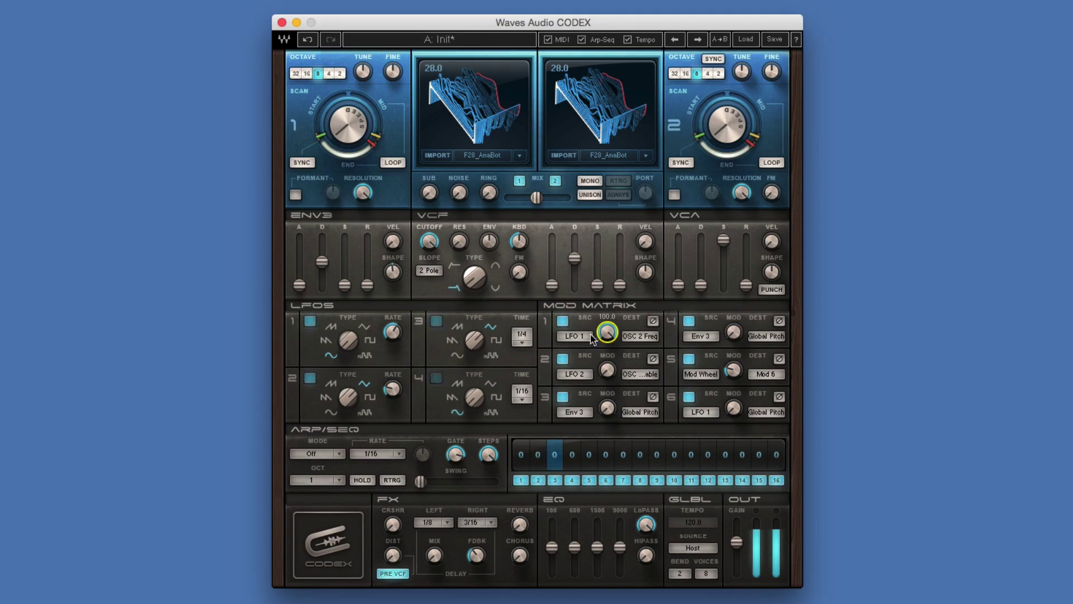
click(392, 332)
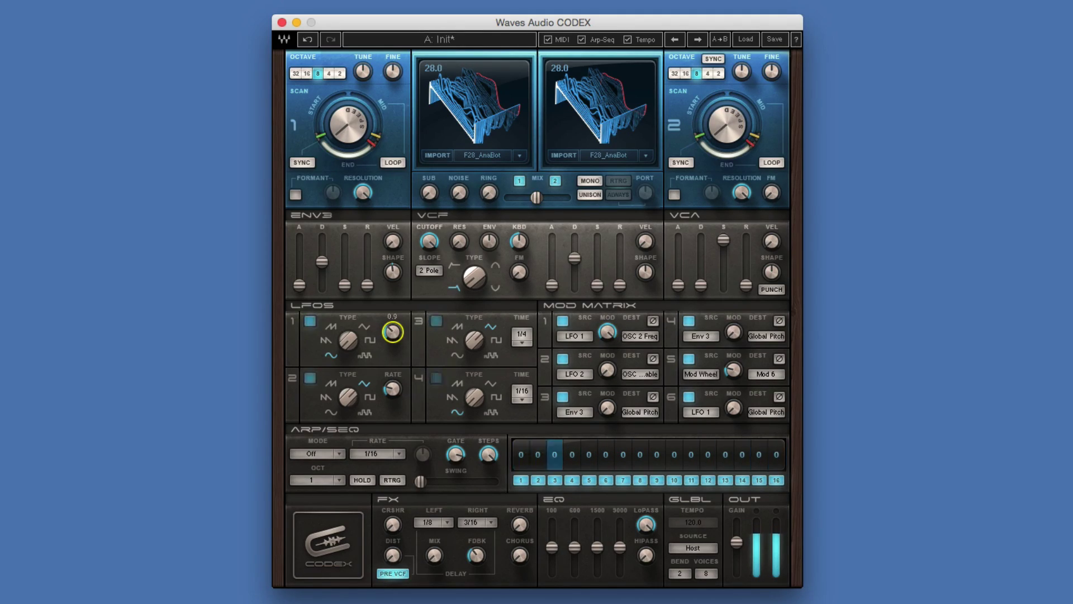
alt+click(617, 338)
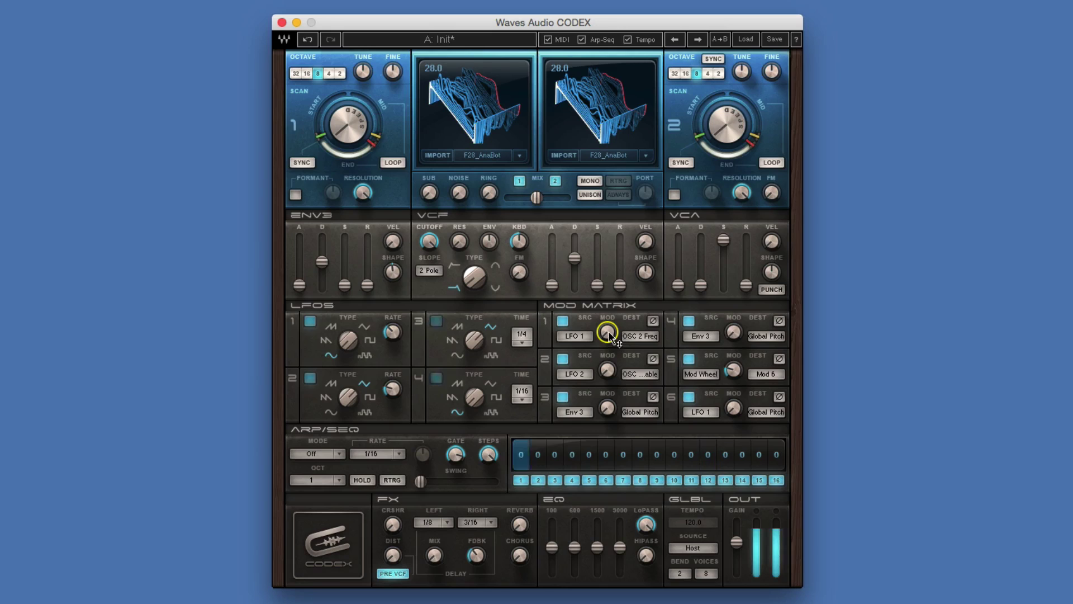
Slow LFO 1's rate to slightly below 0.7 and set the first slot's modulation depth to 0.7.
drag(611, 335, 611, 322)
click(393, 332)
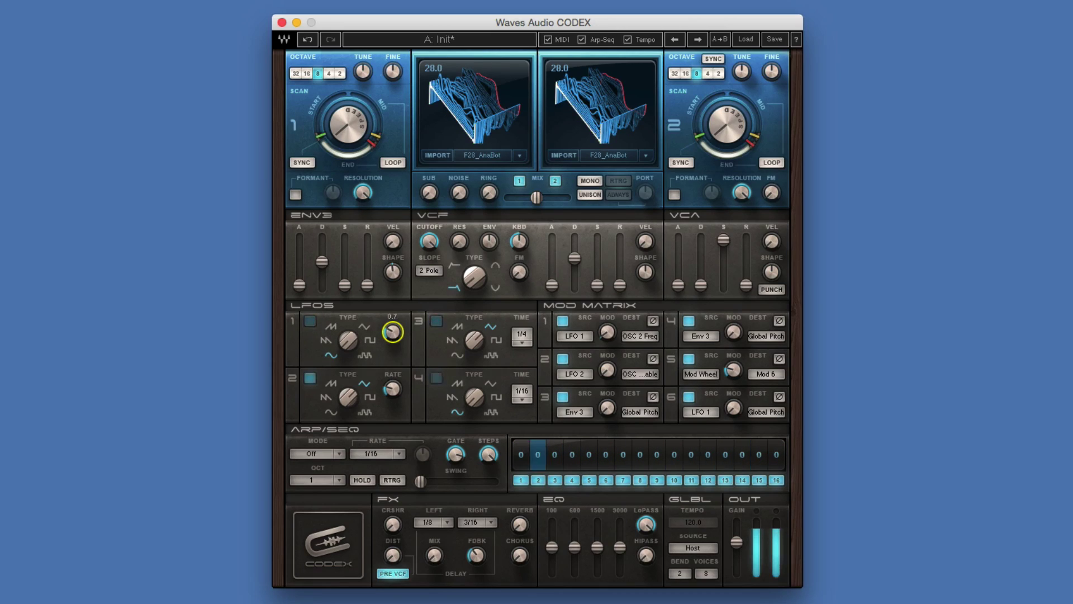
drag(393, 332, 393, 335)
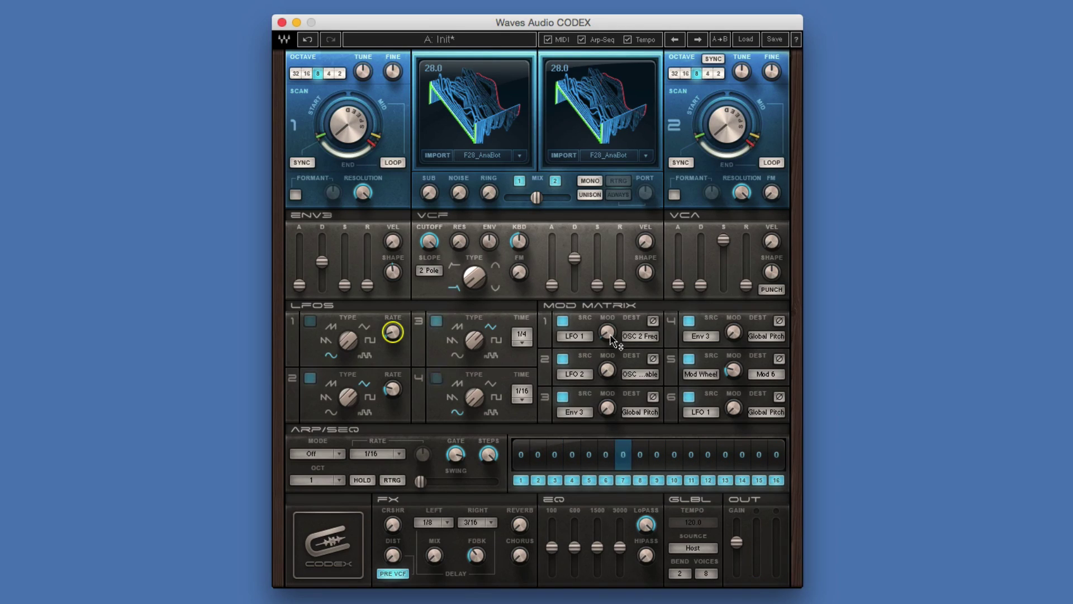
mouse_move(609, 335)
drag(609, 337, 609, 359)
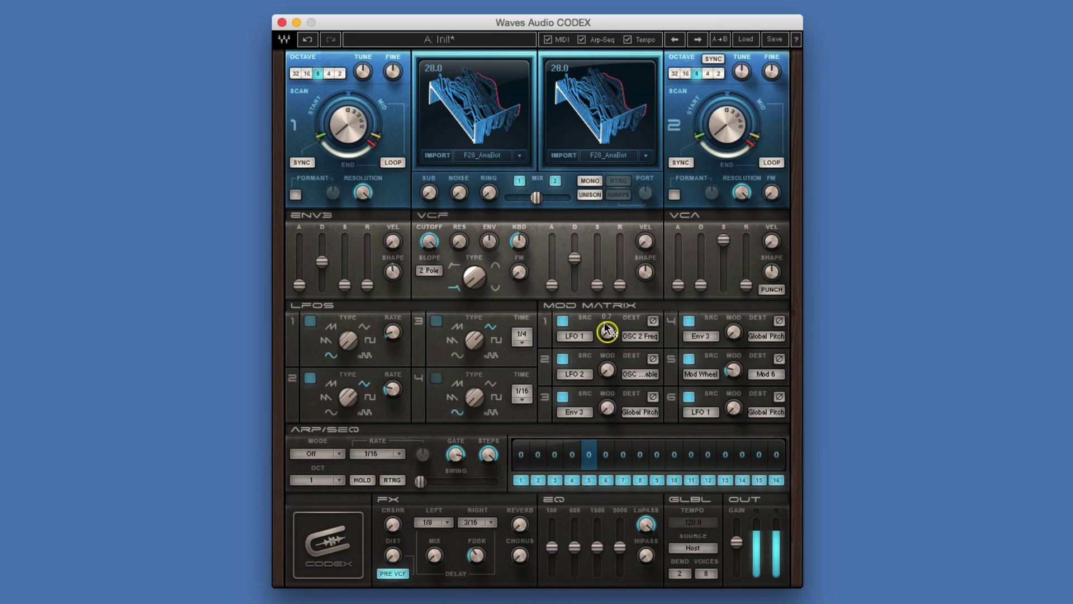
Adjust the VCA envelope with full sustain, a release of slightly above 63.7, a raised shape and Punch enabled.
mouse_move(706, 298)
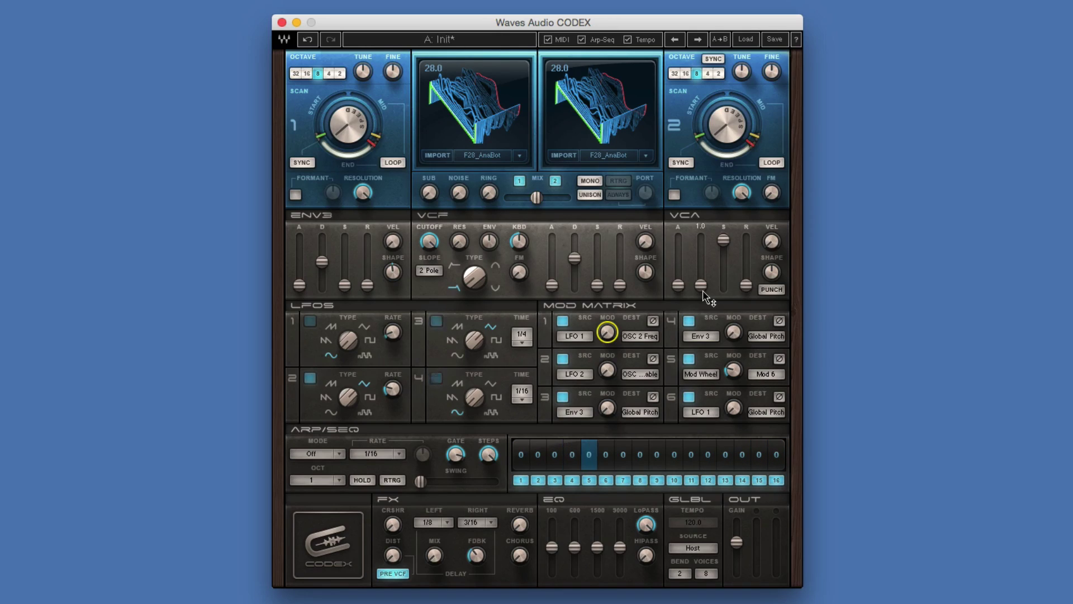
mouse_move(679, 260)
click(678, 284)
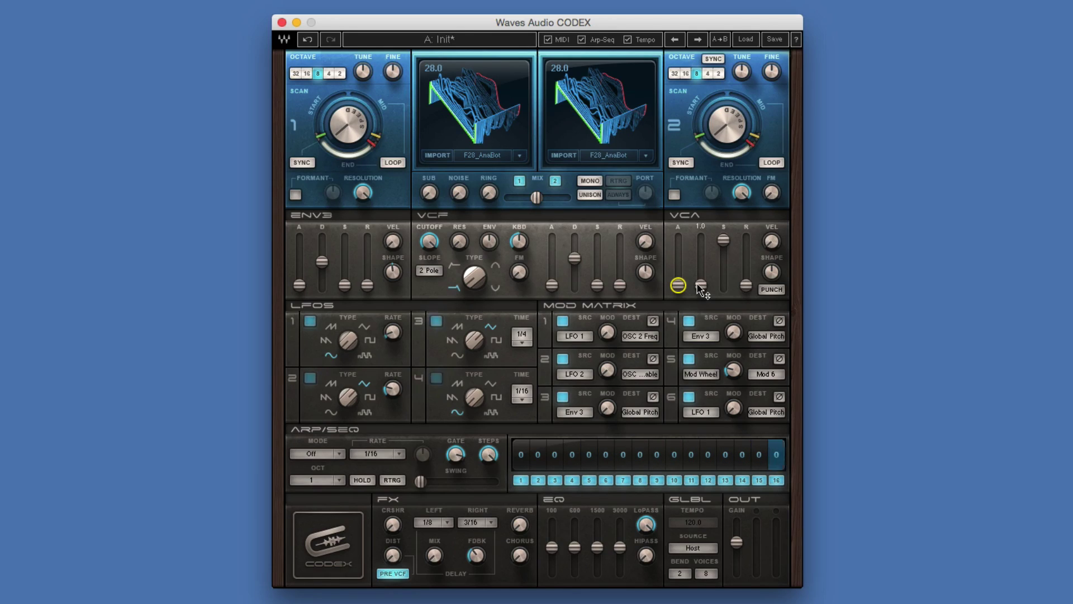
click(724, 239)
drag(723, 285, 724, 239)
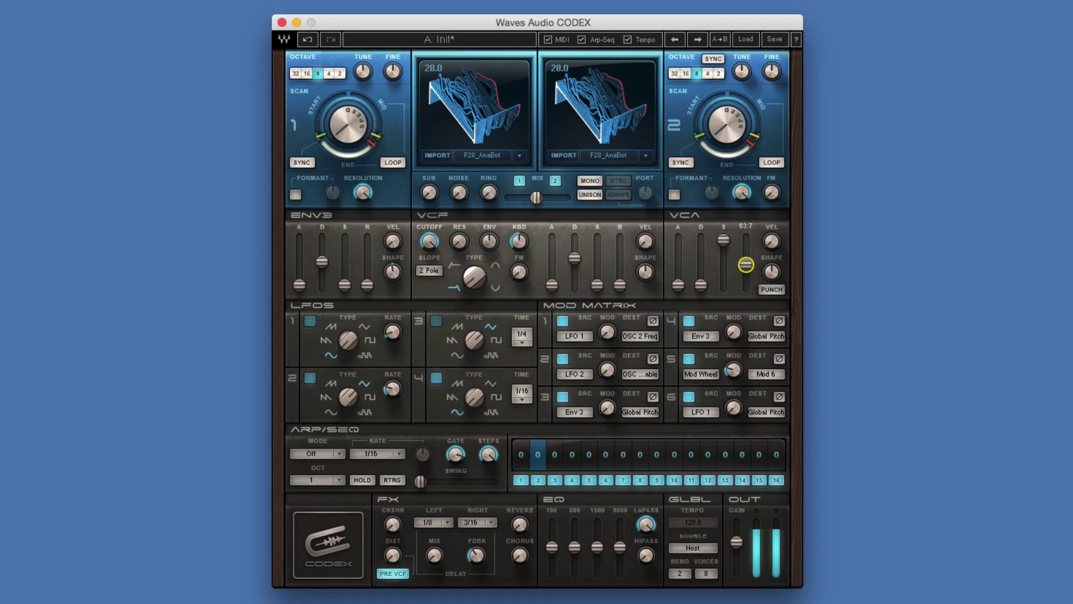
drag(745, 256, 772, 273)
click(768, 289)
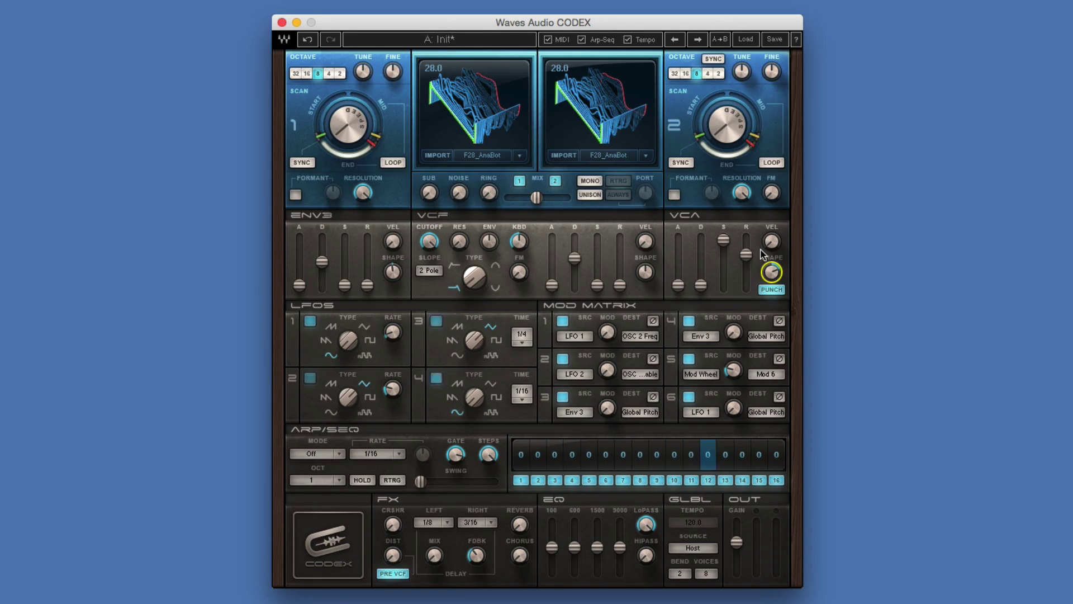
Set the delay mix to about 36 and add a small amount of reverb.
drag(435, 565, 435, 562)
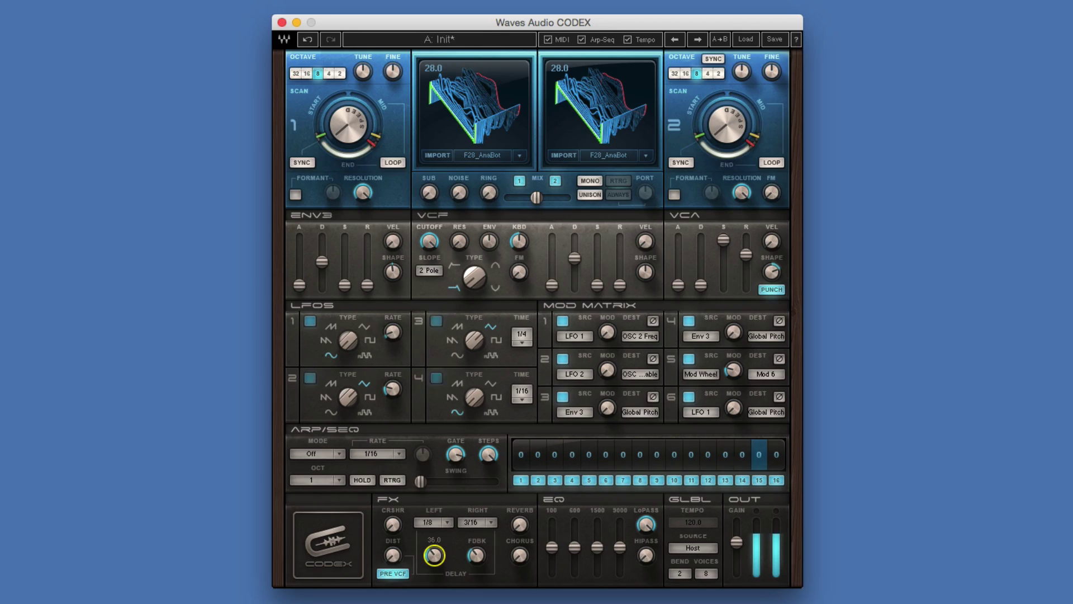
drag(435, 562, 485, 569)
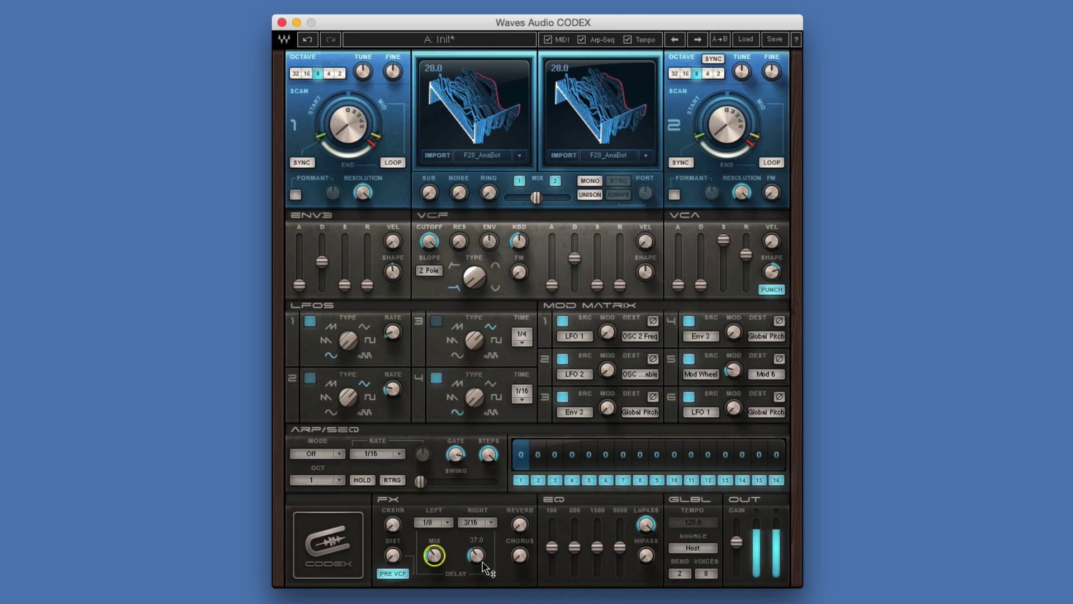
drag(521, 525, 521, 524)
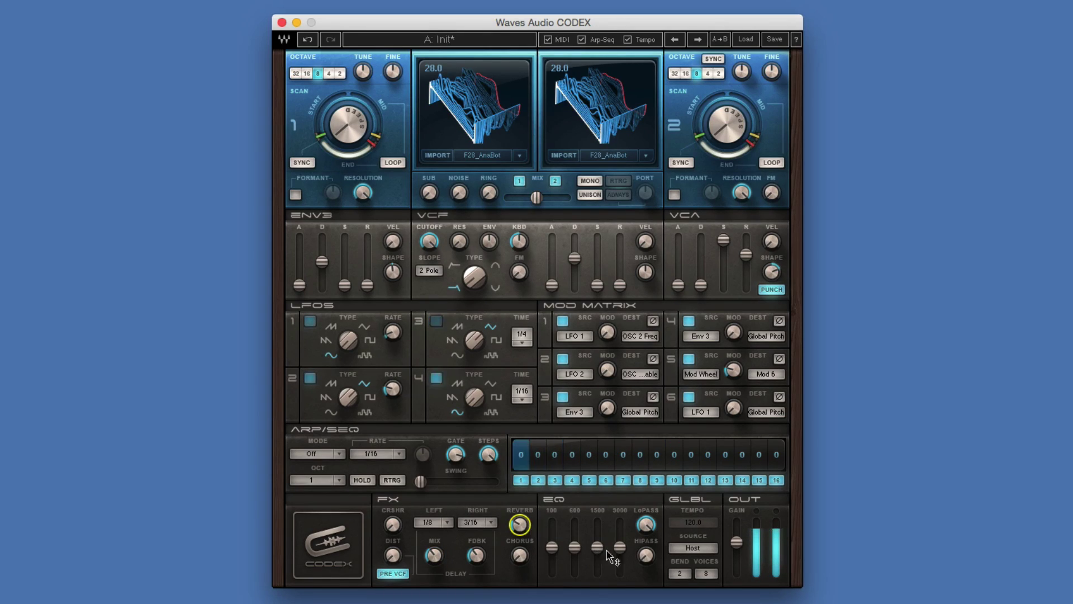
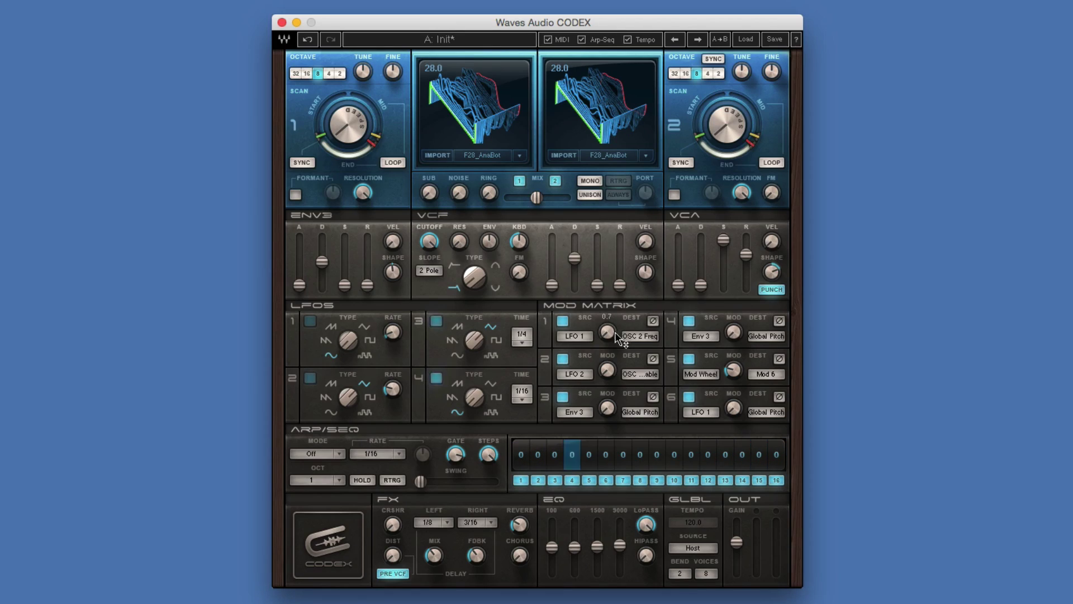
Reassign the first modulation slot to route LFO 3 to VCA at a depth of about 62.6.
click(642, 336)
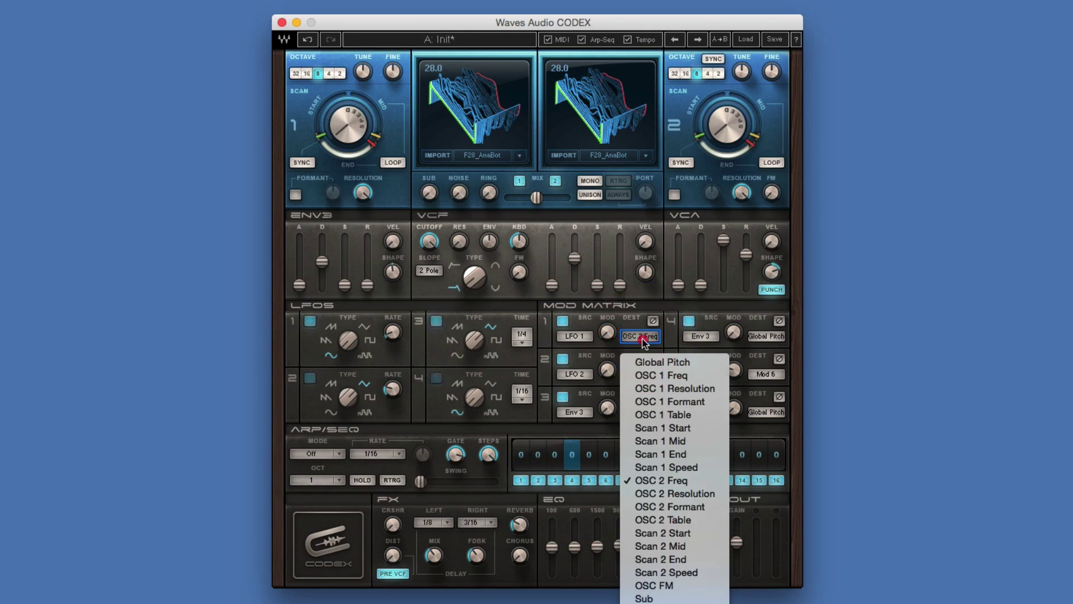
click(645, 342)
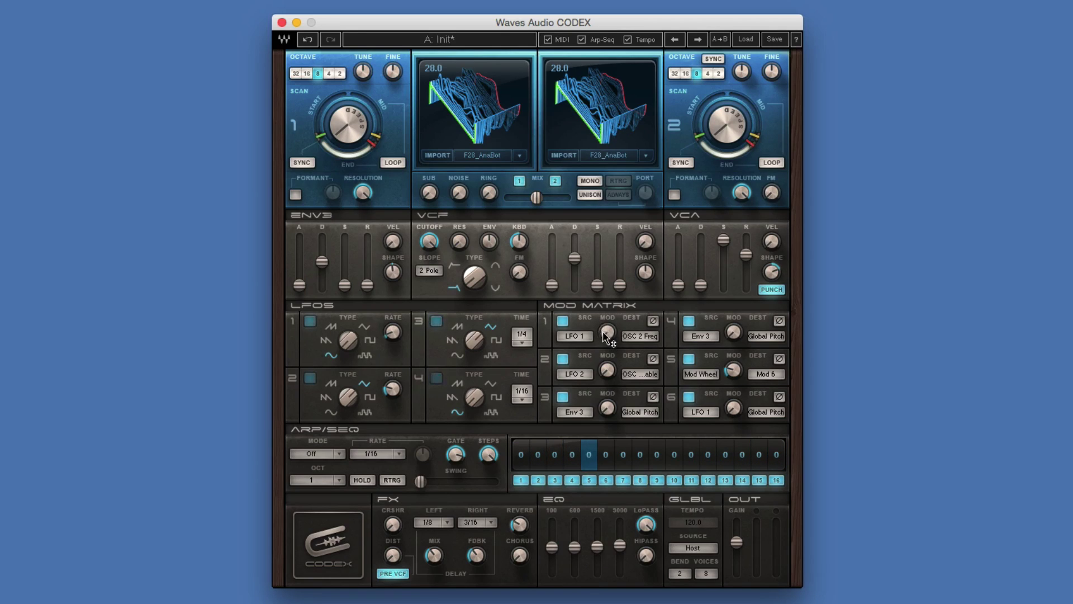
drag(608, 331, 608, 323)
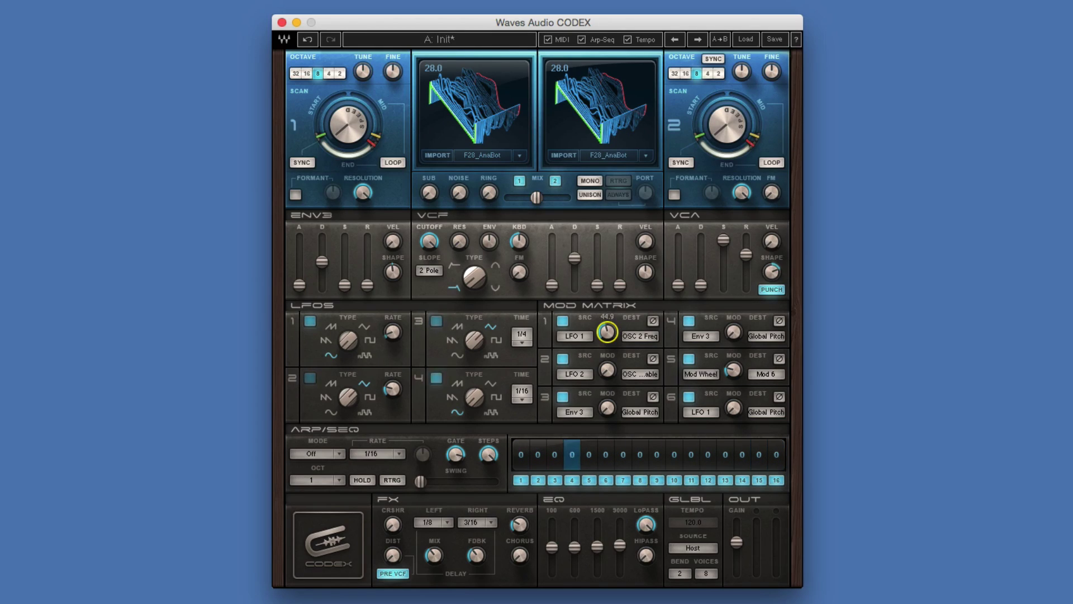
click(574, 336)
click(593, 388)
click(640, 336)
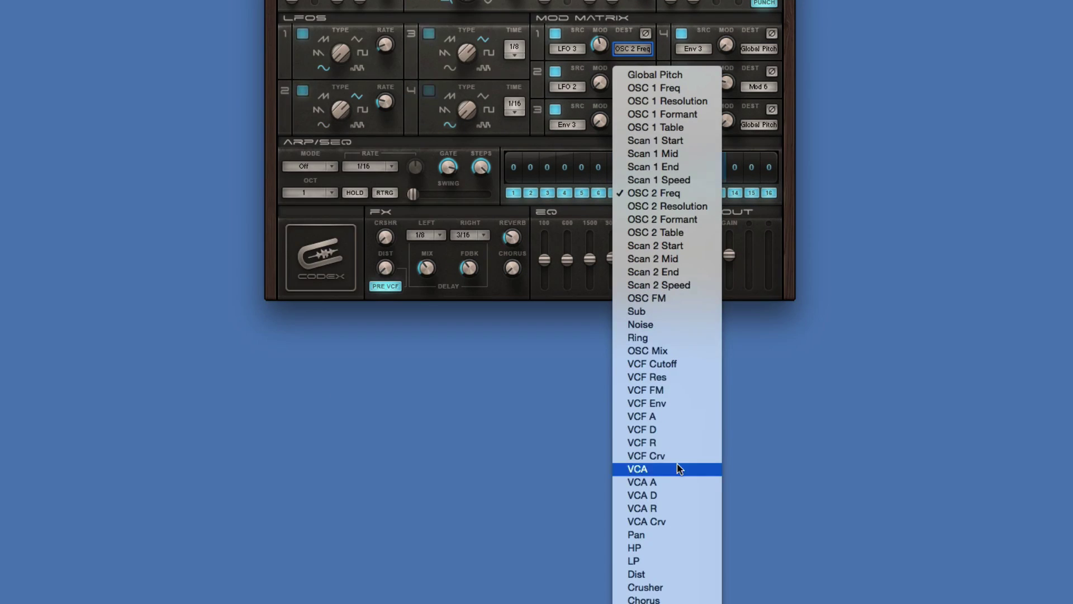
click(674, 467)
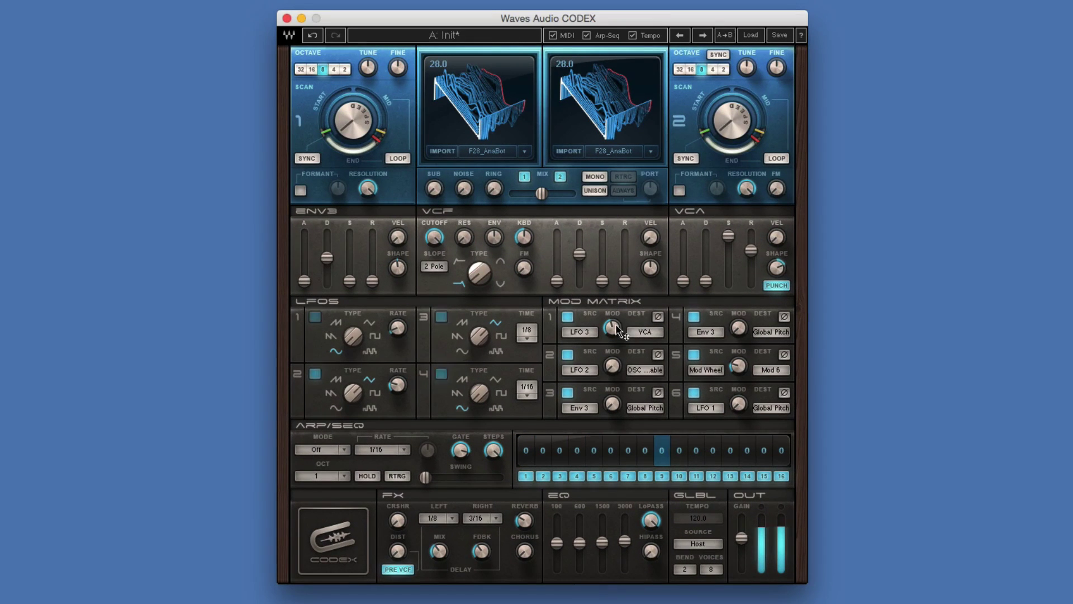
mouse_move(615, 332)
drag(613, 330, 613, 319)
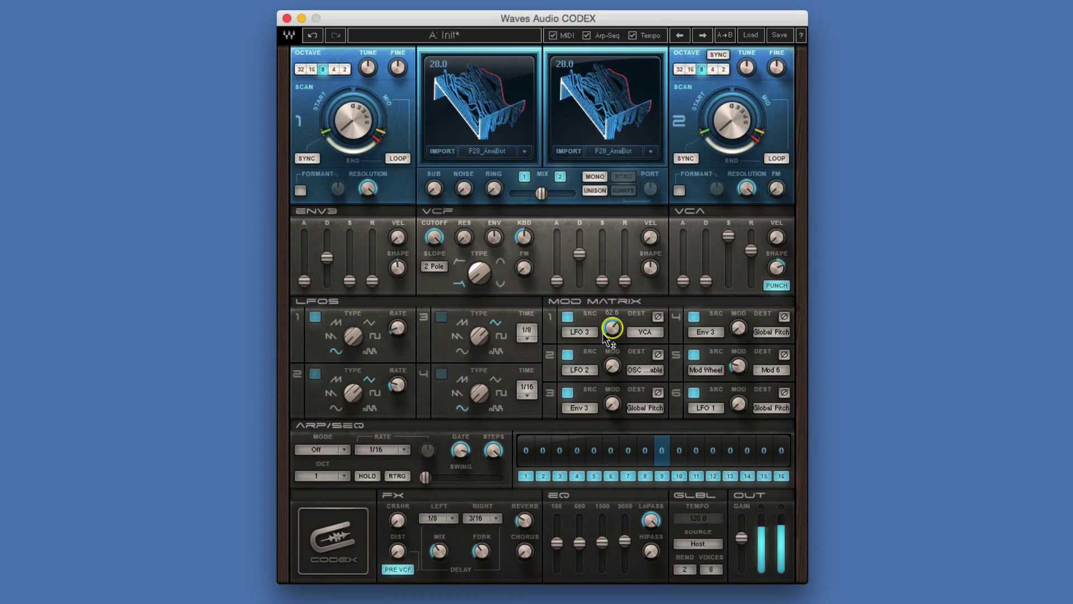
Give LFO 3 a 1/16 time and a falling sawtooth waveform, and reduce the first slot's modulation depth to around halfway.
drag(530, 334, 531, 342)
click(529, 339)
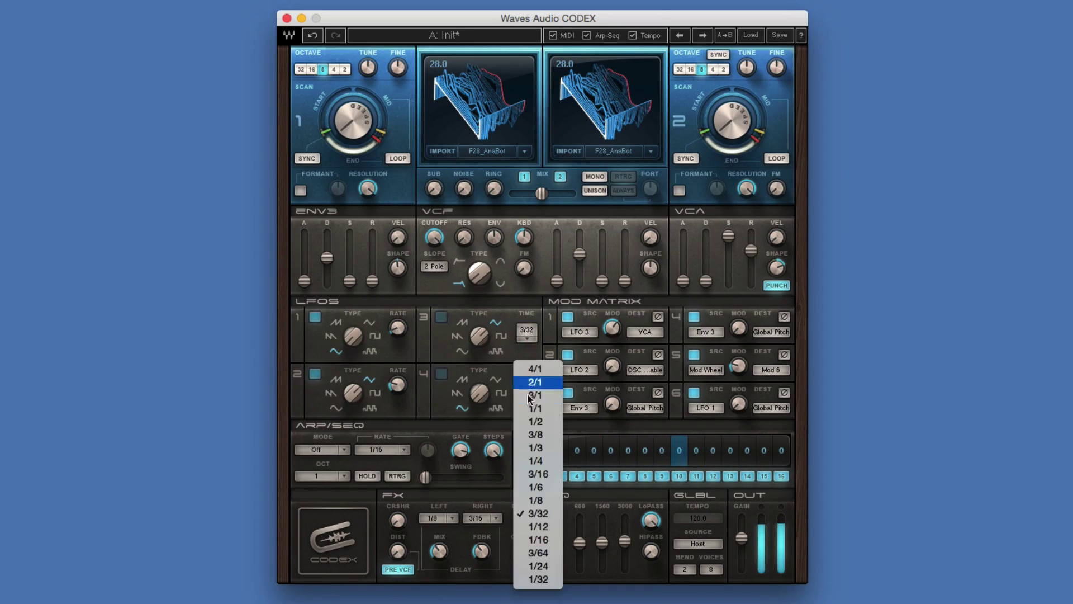
click(538, 540)
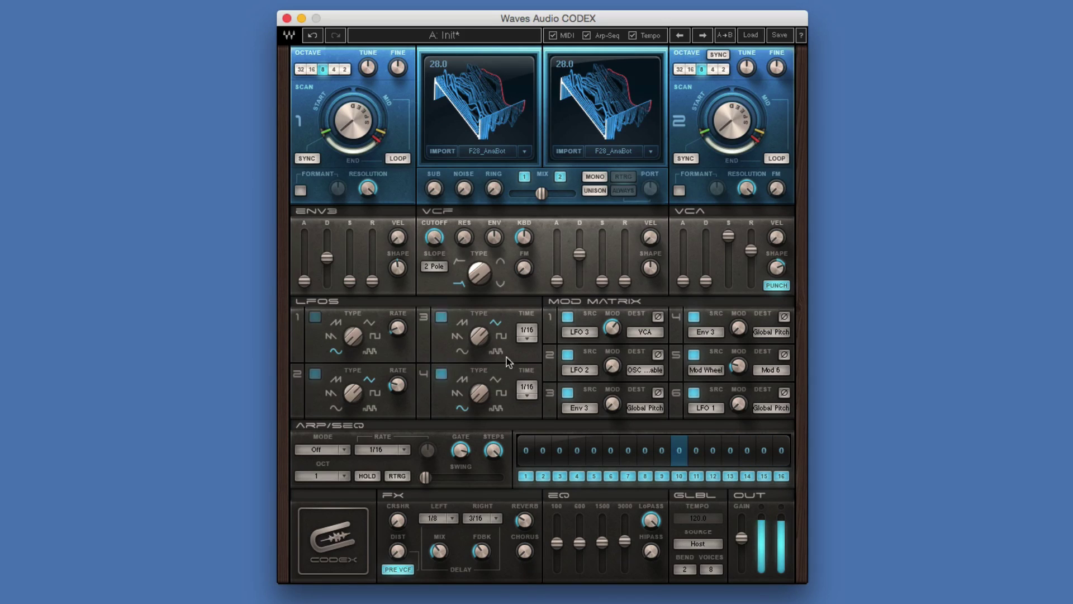
drag(479, 336, 473, 353)
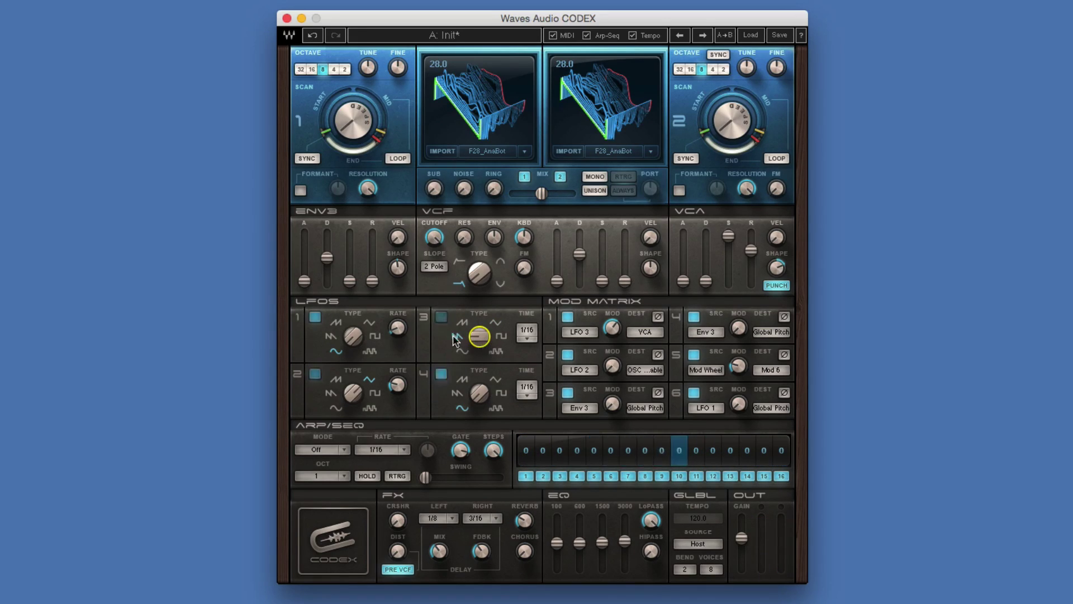
drag(612, 328, 612, 334)
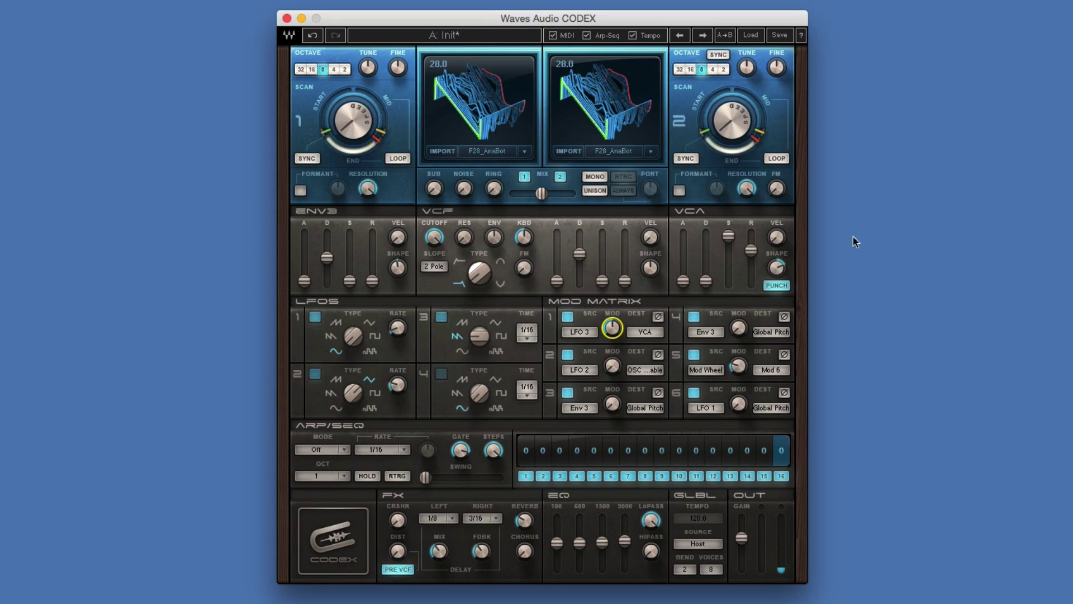
Set the VCA envelope's shape to about 0.6 and lengthen its attack slightly.
click(778, 269)
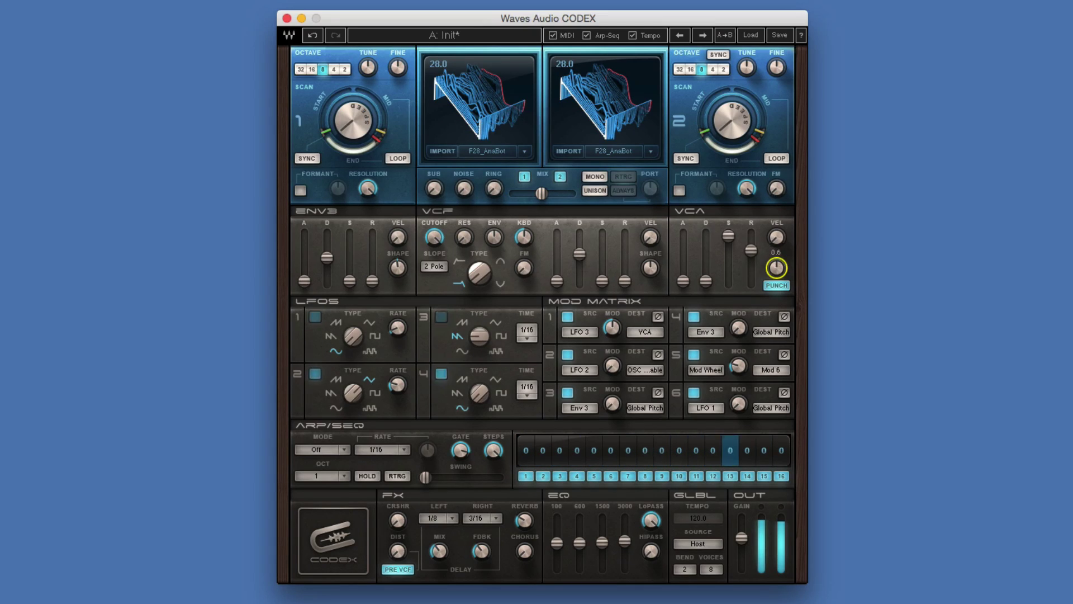
drag(684, 281, 684, 273)
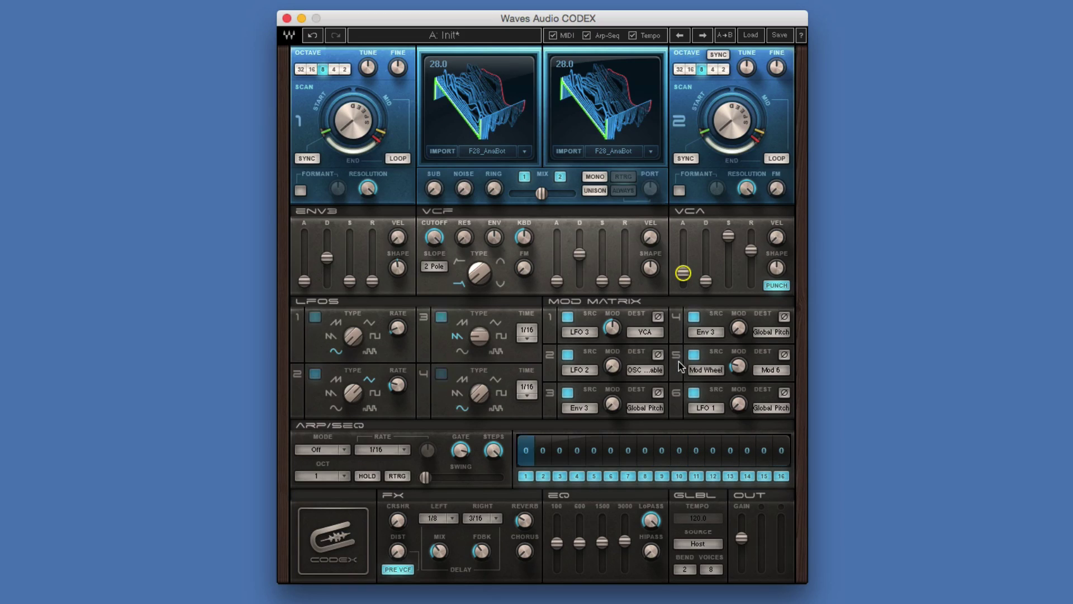
Switch off the first modulation slot and set the arpeggiator/sequencer mode to Seq.
click(568, 317)
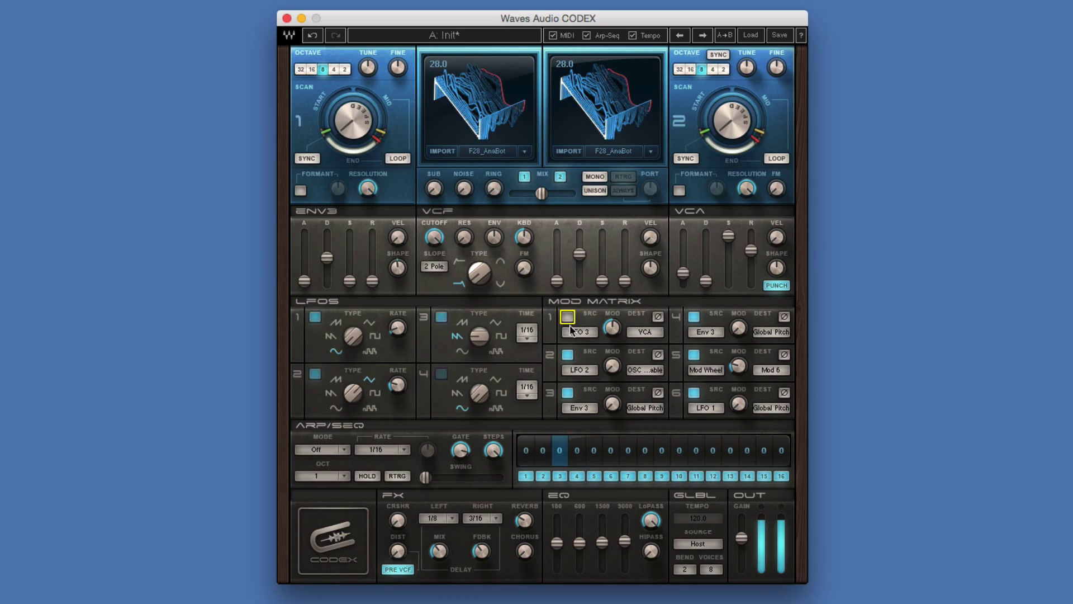
click(345, 450)
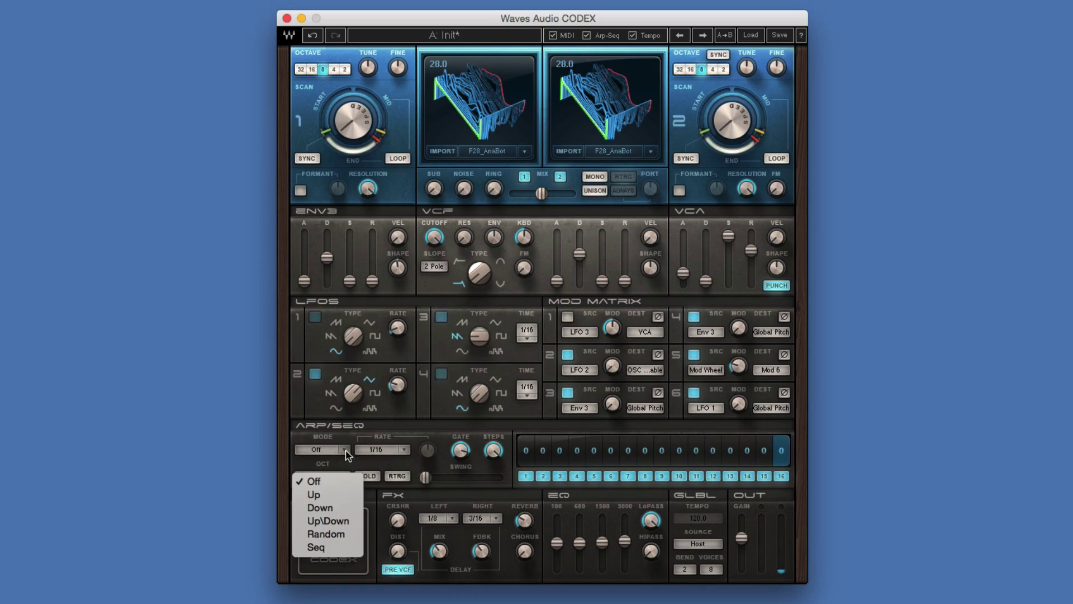
click(316, 547)
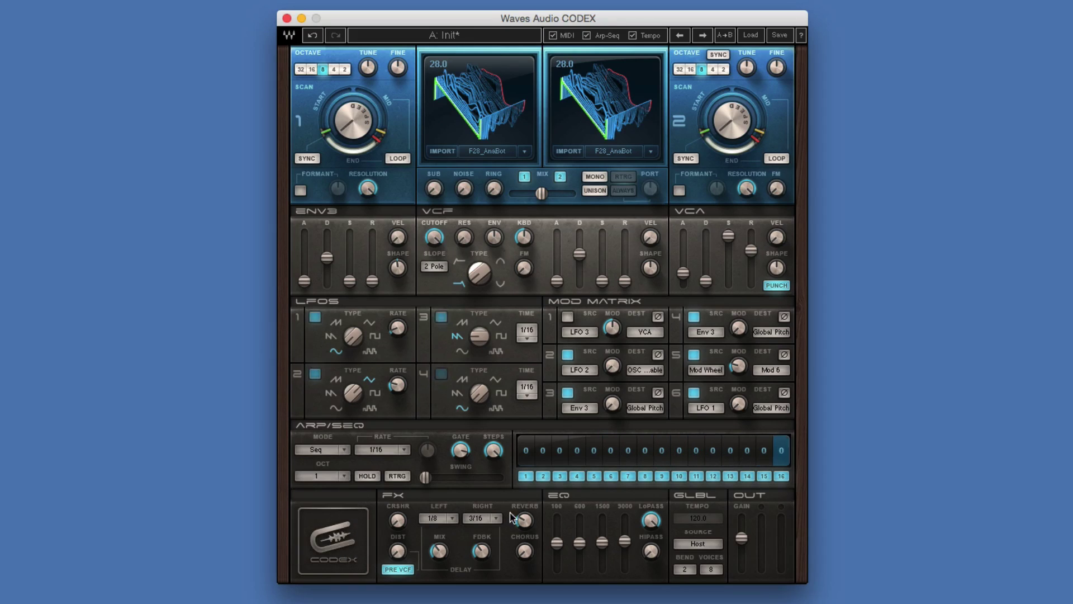
Turn off steps 2, 5 and 7 in the sequencer pattern.
click(543, 477)
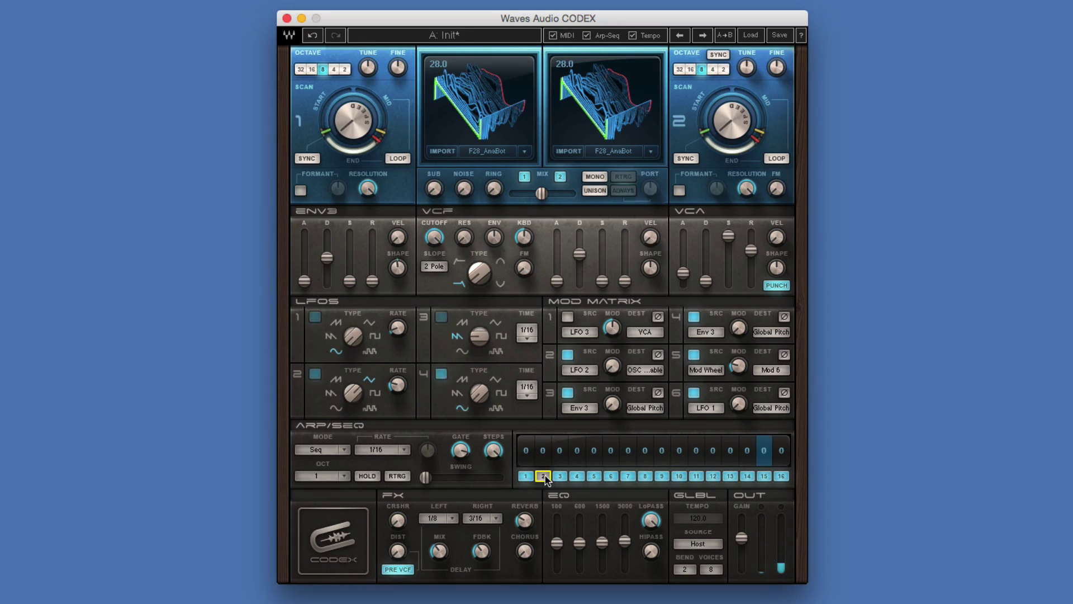
click(594, 476)
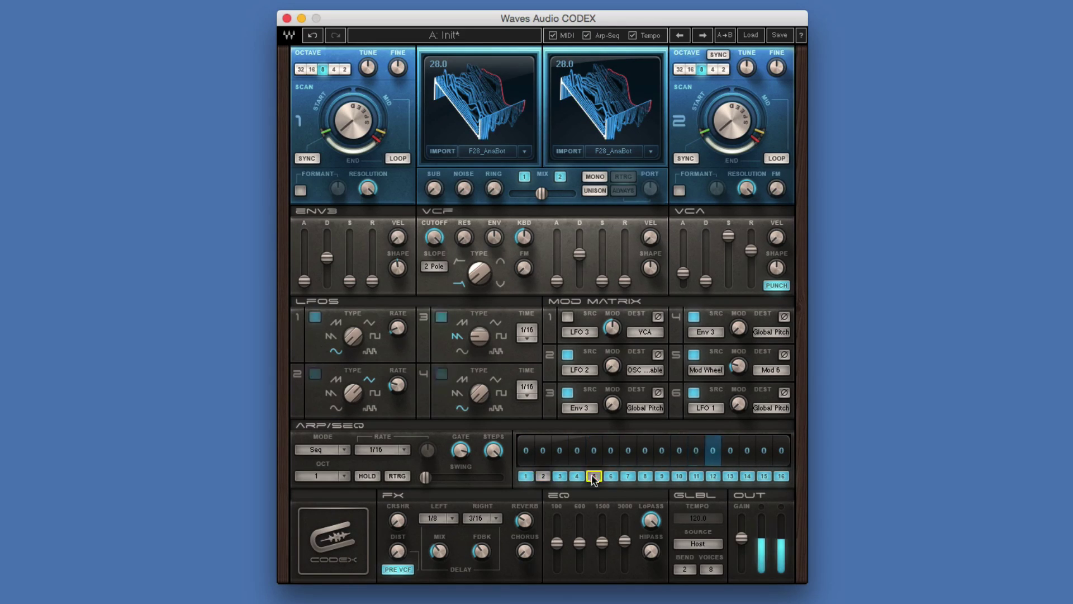
click(628, 476)
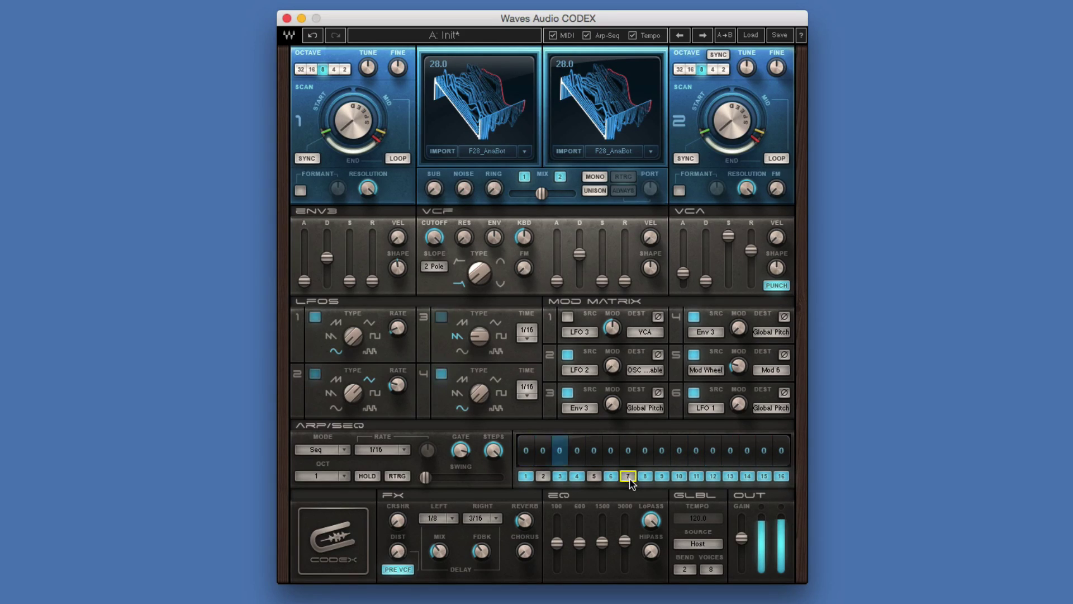
Reduce the sequencer's number of steps to around half of the knob's range and shorten the gate to about halfway.
click(493, 450)
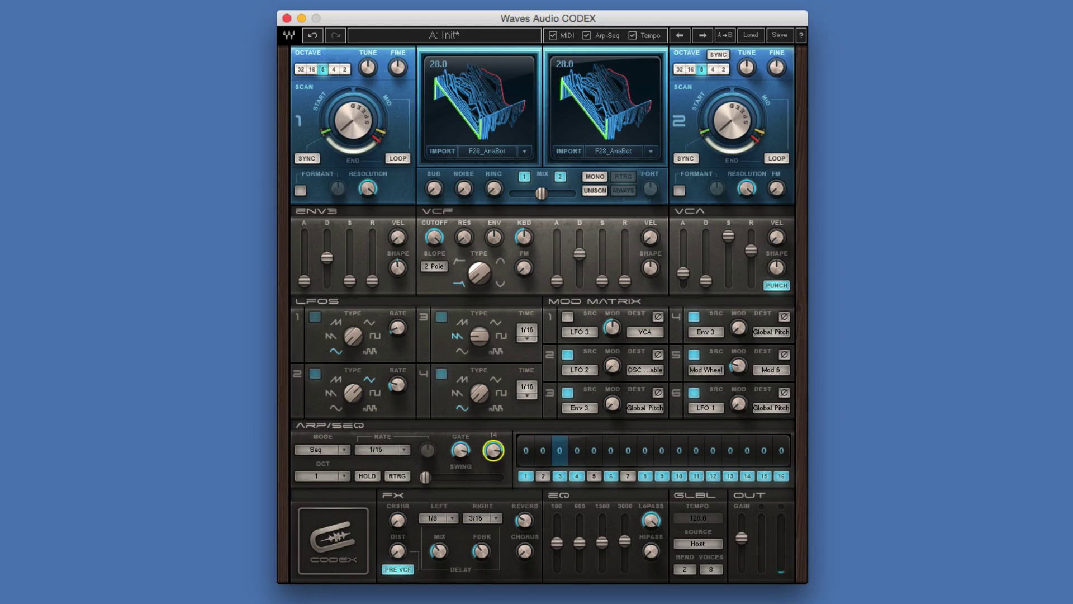
drag(493, 451, 497, 458)
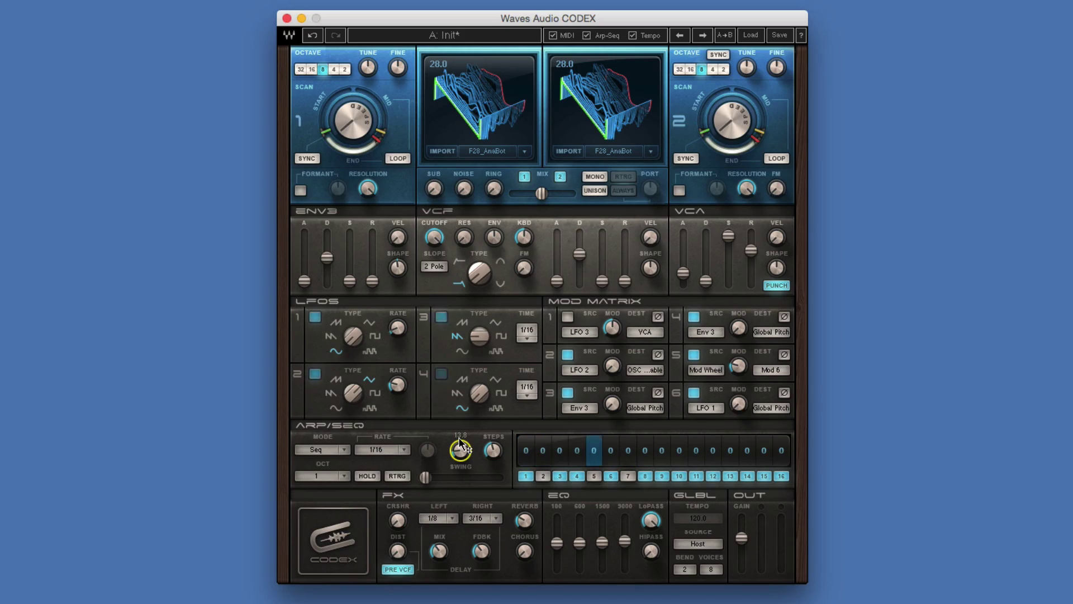
drag(461, 453, 461, 451)
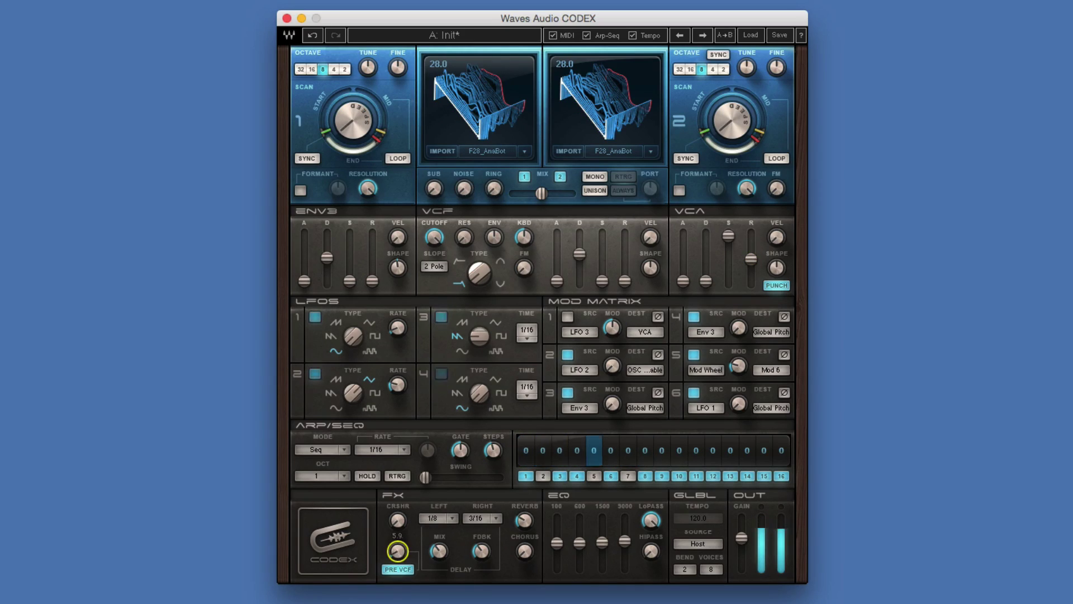
Raise the chorus to about 33 and increase the reverb slightly.
click(523, 554)
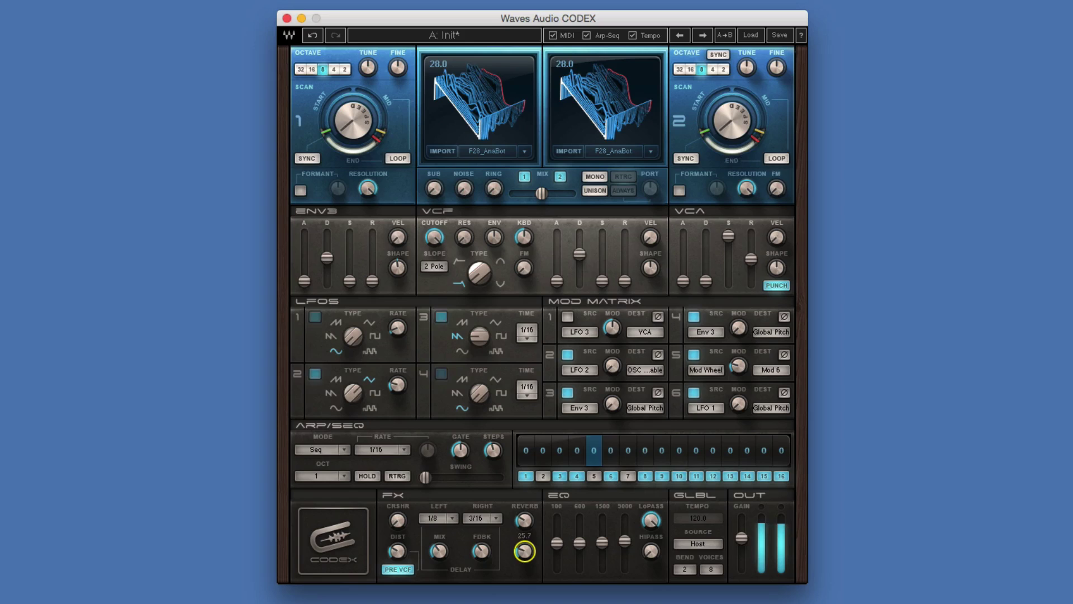
drag(525, 528, 526, 531)
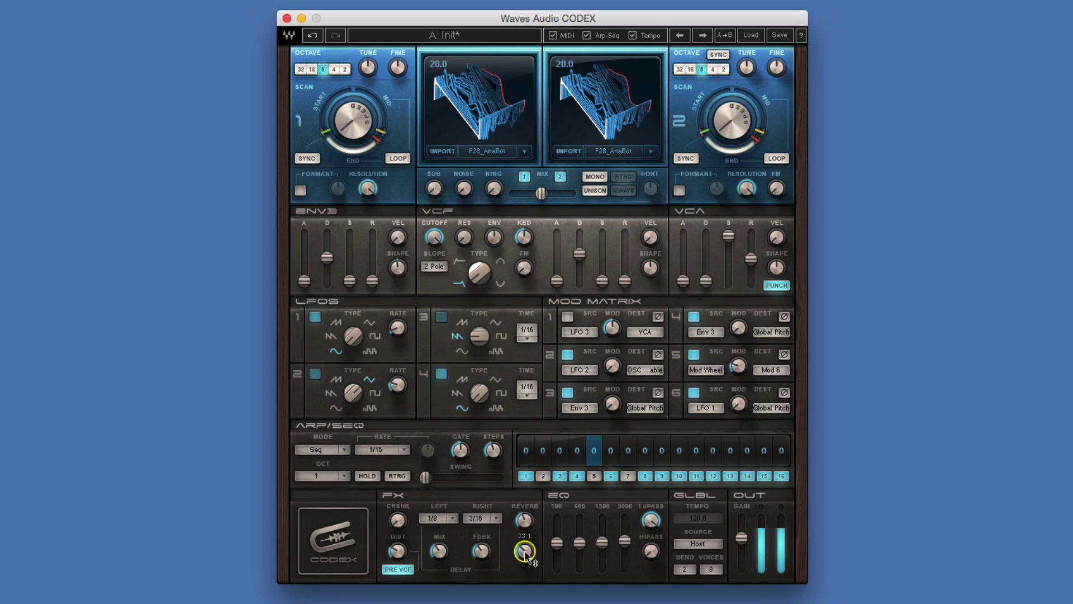